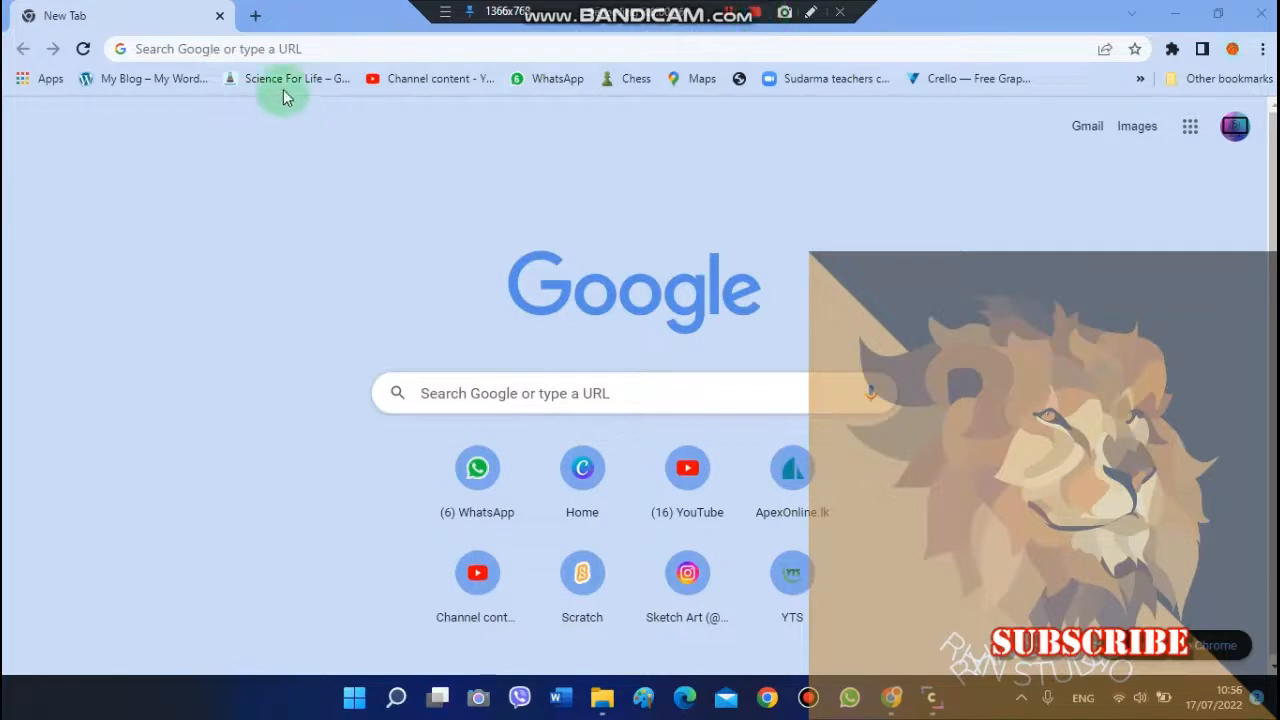
Step: Open pixlr.com in the browser
left_click(282, 49)
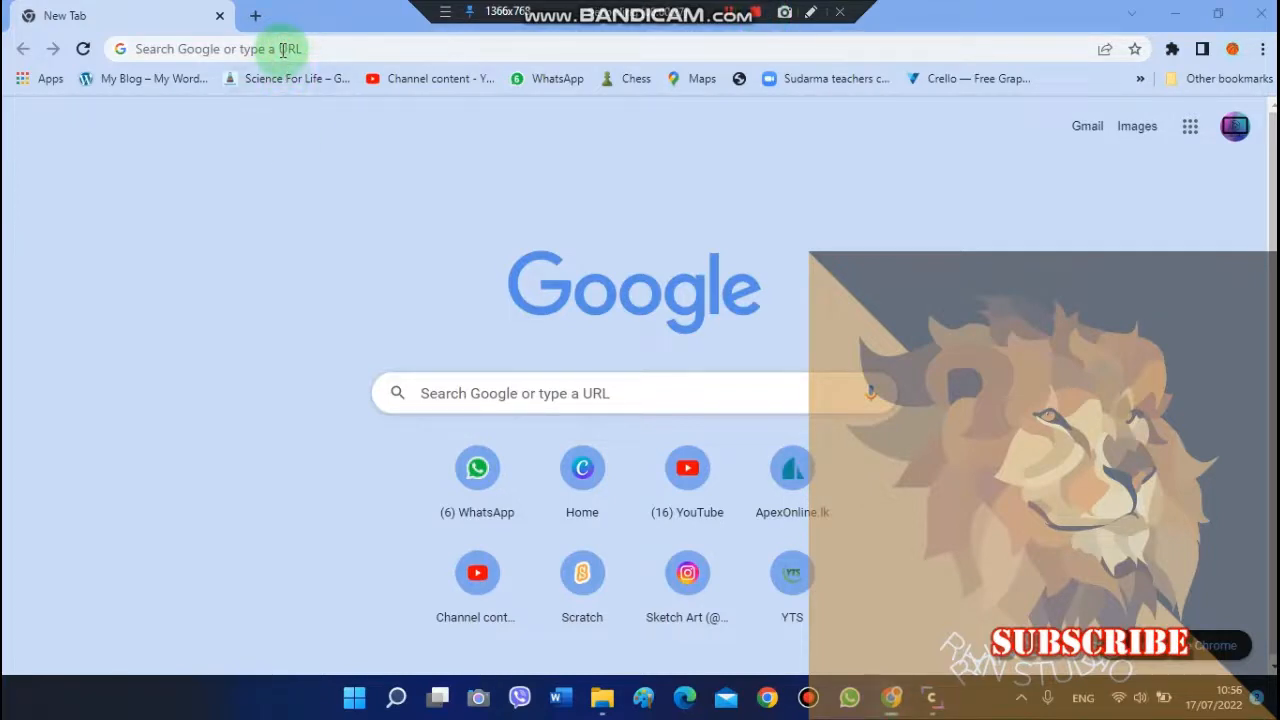
type("pixlr.com")
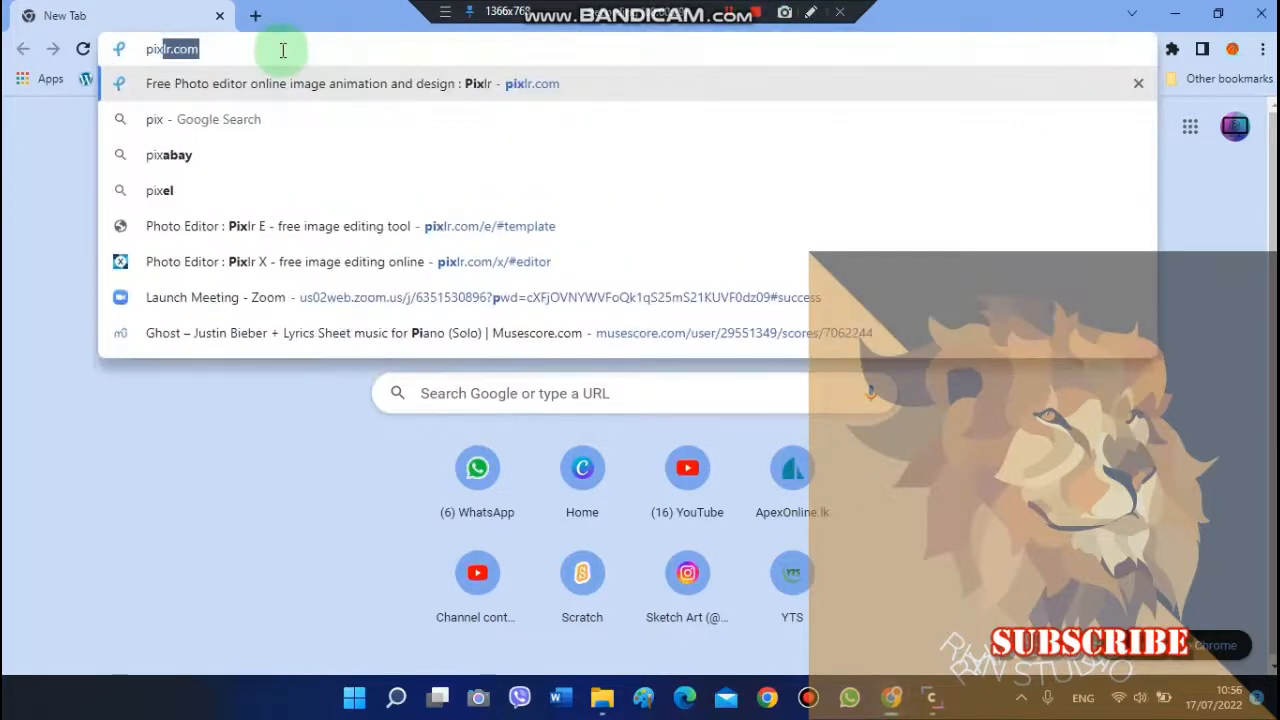
key("Return")
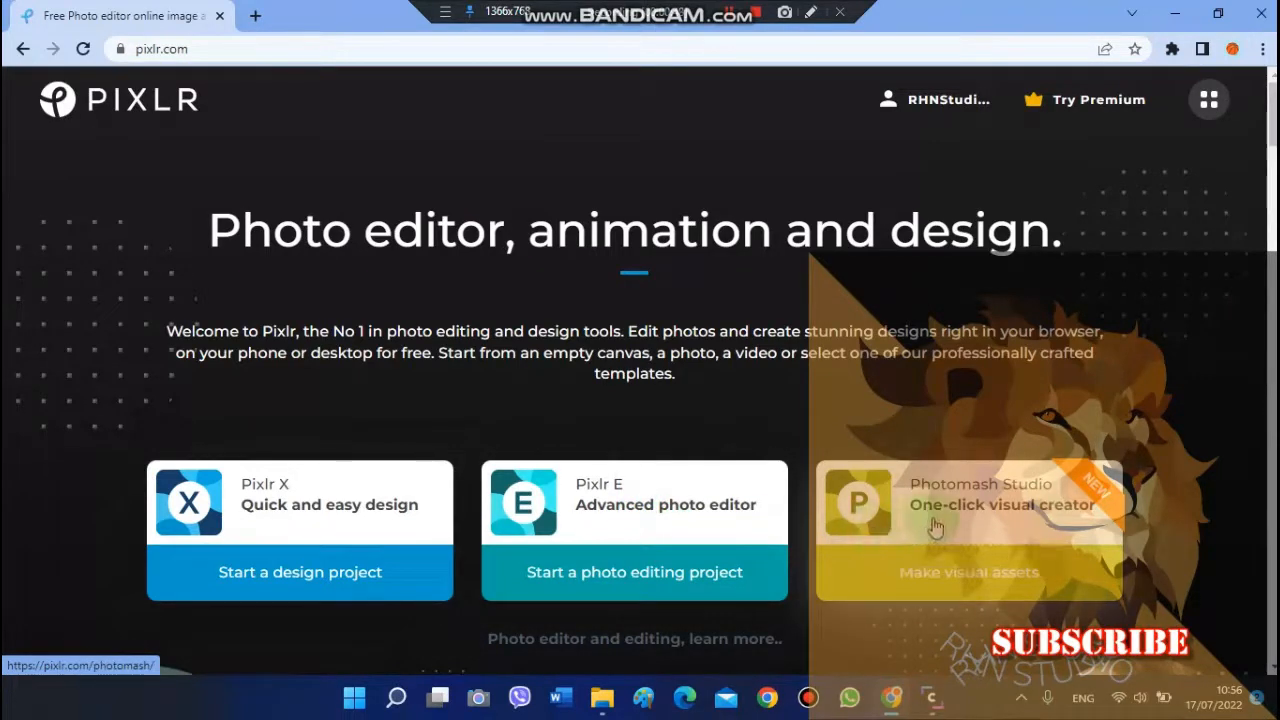
Step: Start a Pixlr X design project with the photo and apply the Auto adjustment
left_click(262, 570)
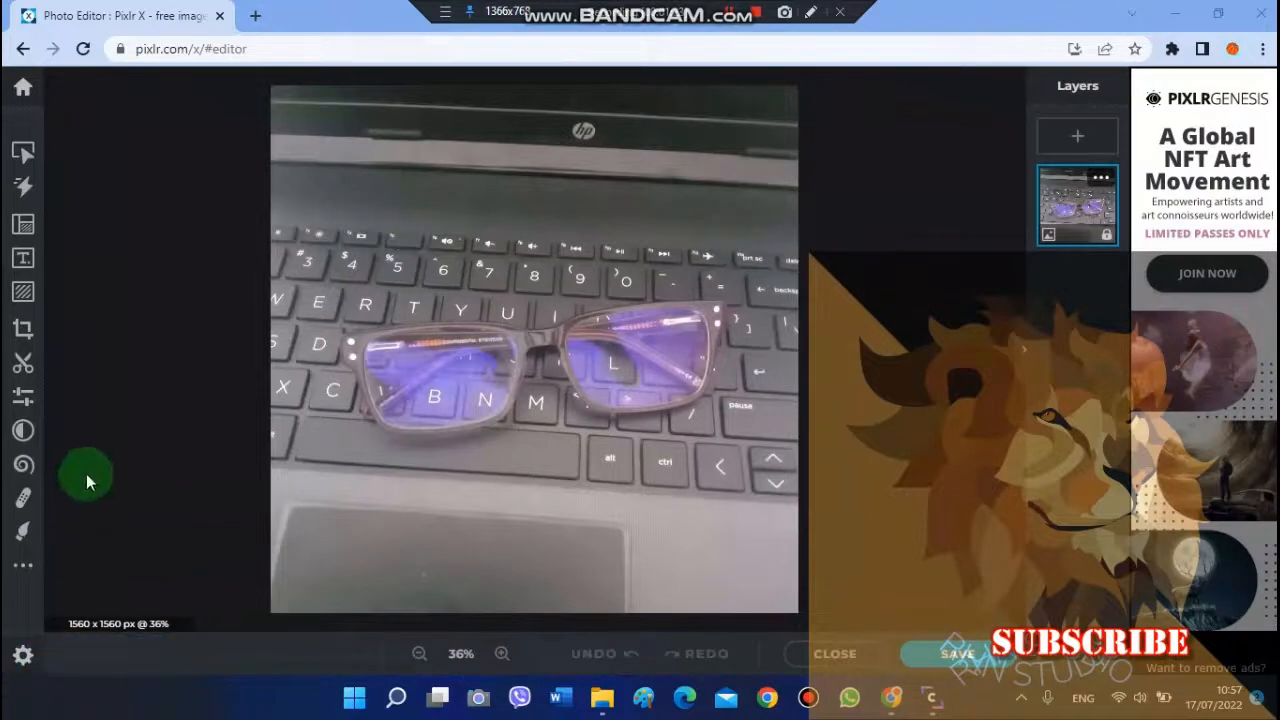
left_click(22, 400)
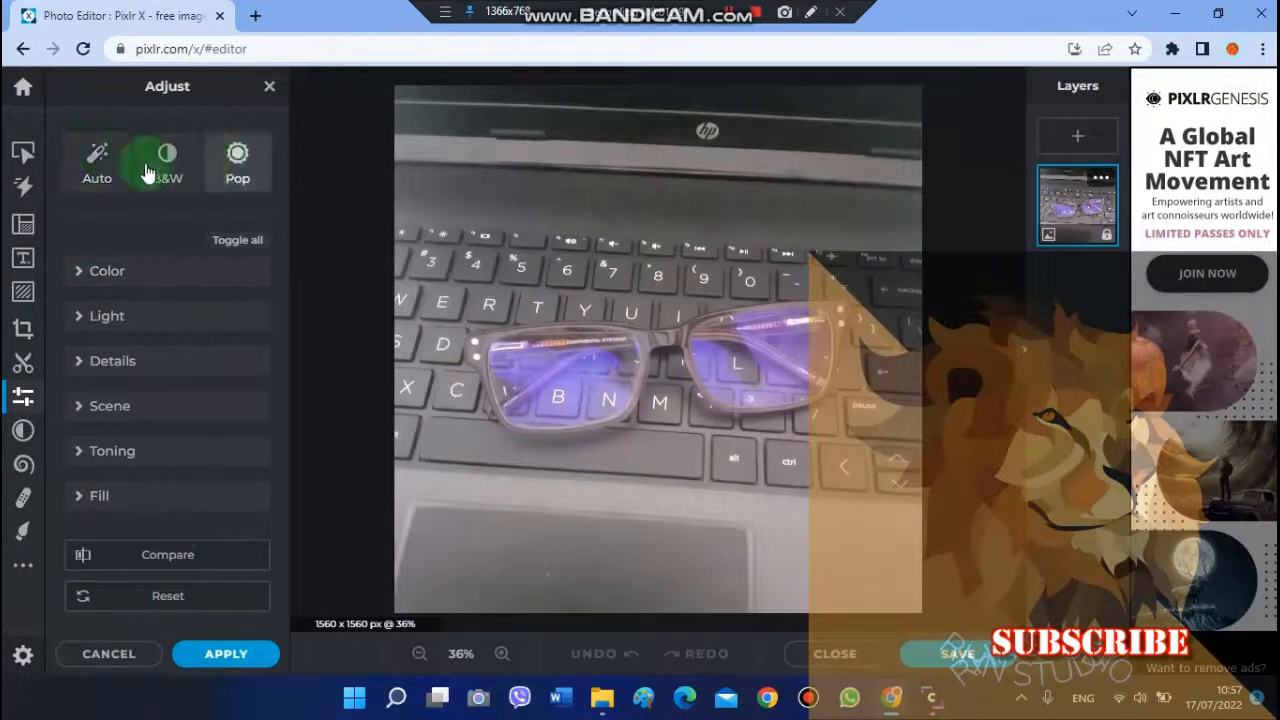
left_click(97, 178)
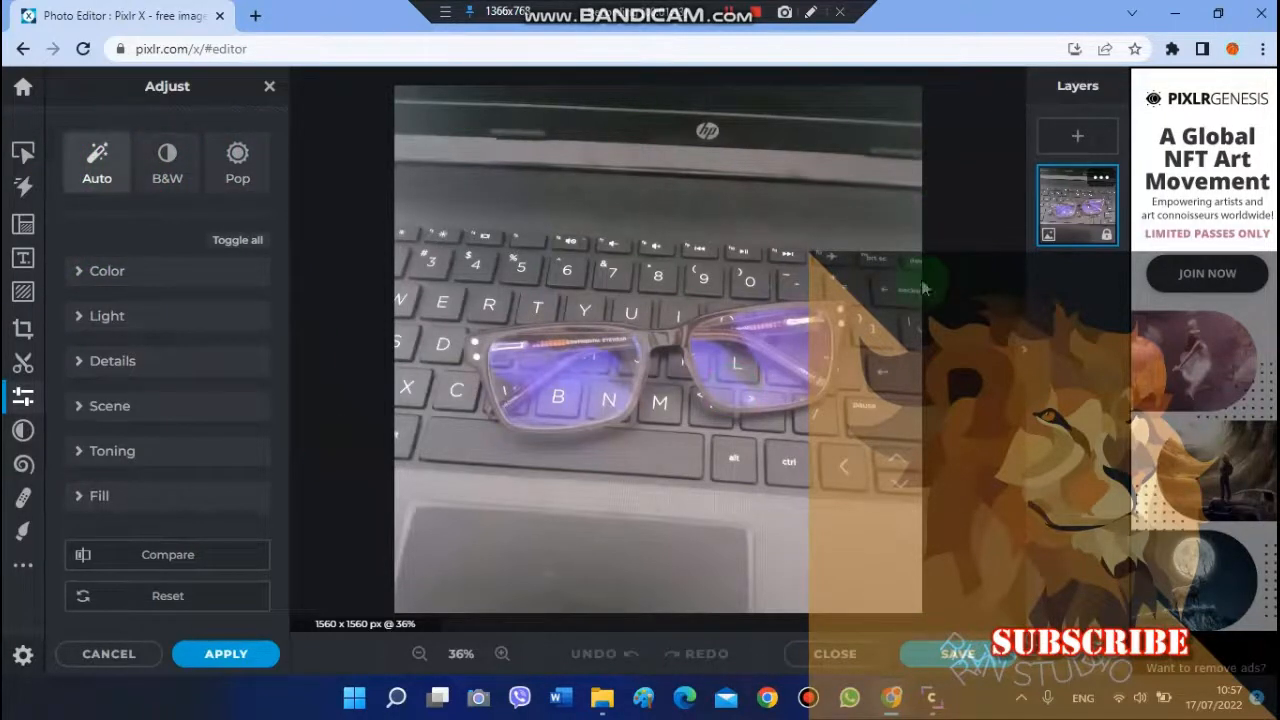
left_click(158, 163)
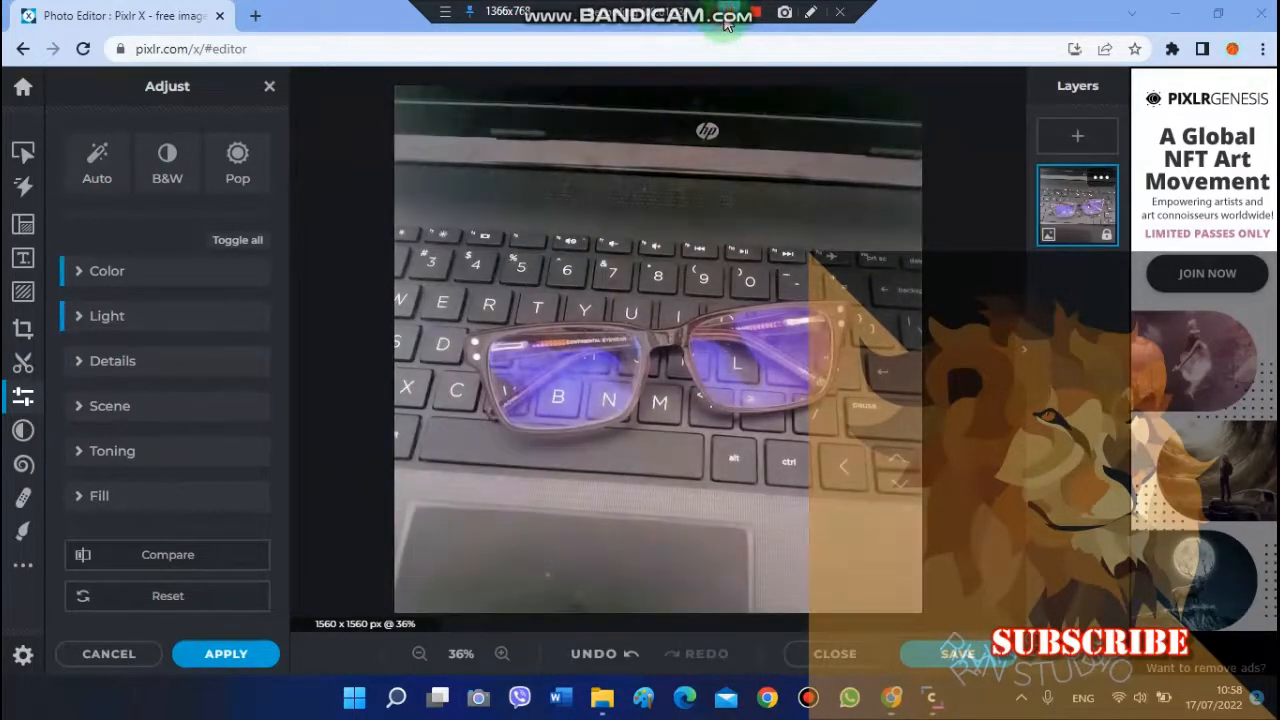
Step: Set the colour adjustments to vibrance 70, saturation 37, temperature 25, tint -13 and hue -17
left_click(138, 268)
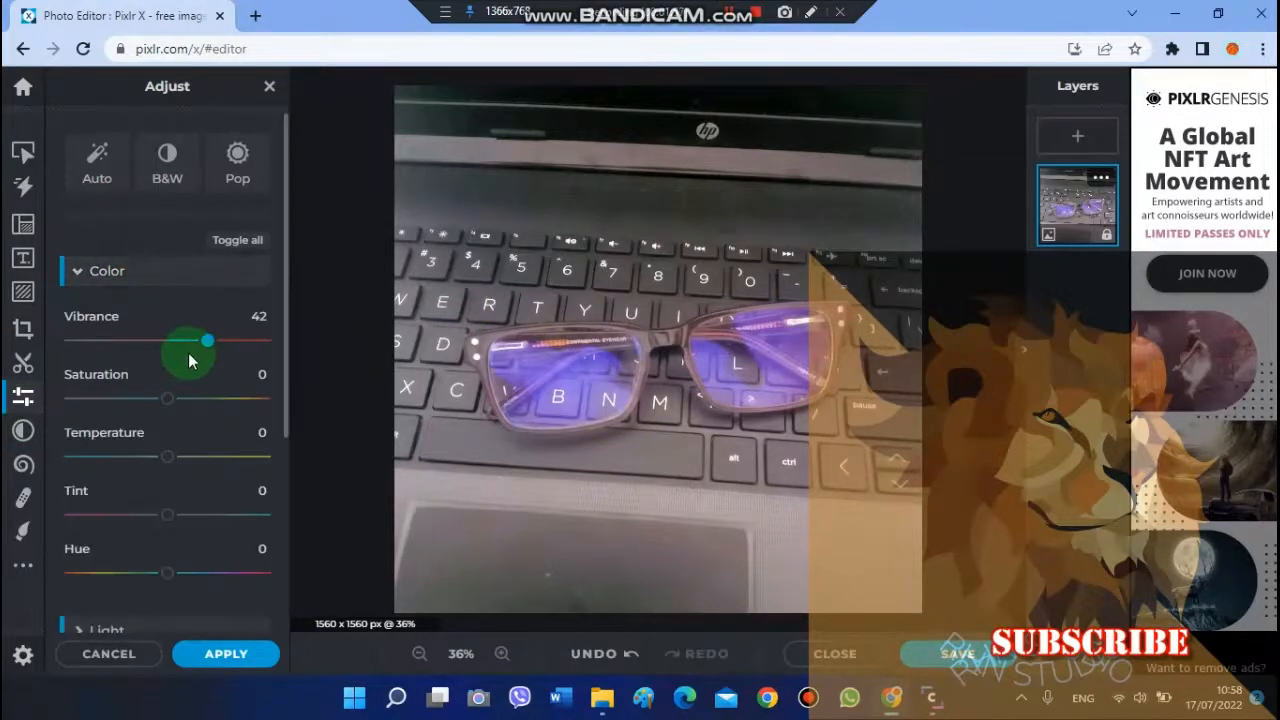
left_click_drag(207, 355, 234, 378)
left_click(168, 400)
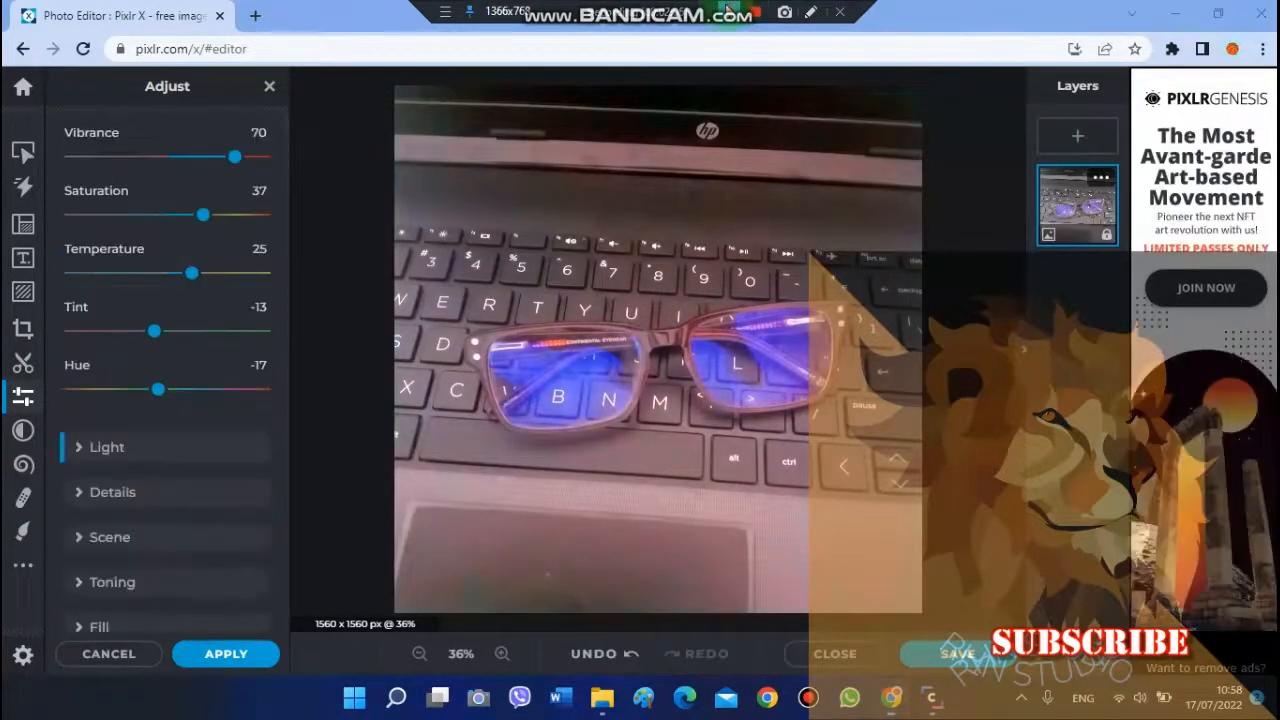
Step: Expand the Light adjustments and raise the brightness to 39
left_click(369, 425)
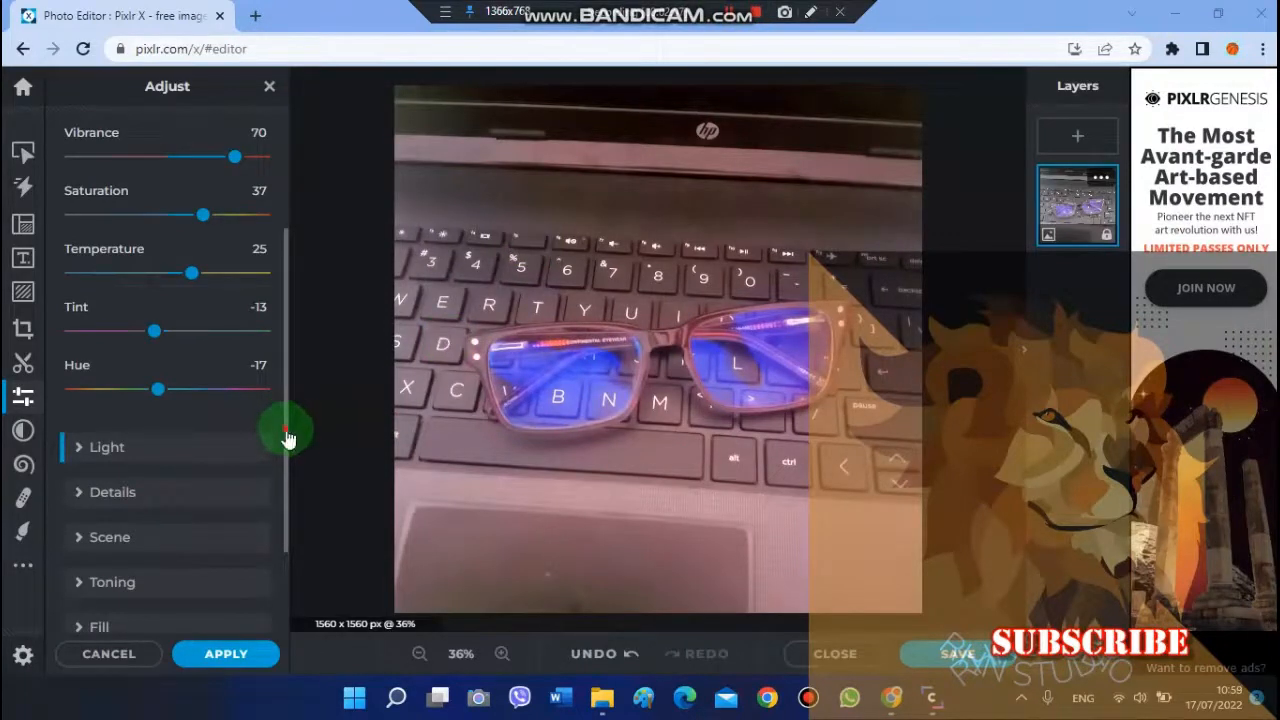
scroll(297, 226, "up", 3)
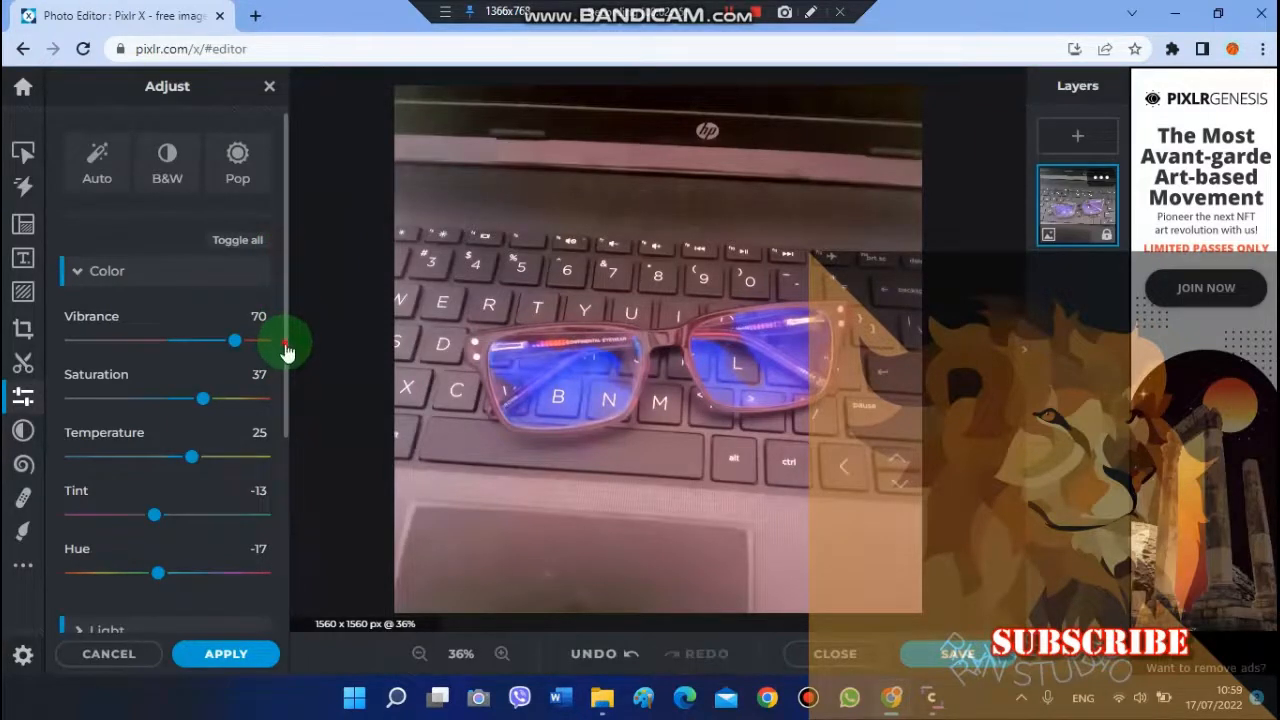
left_click_drag(286, 346, 289, 548)
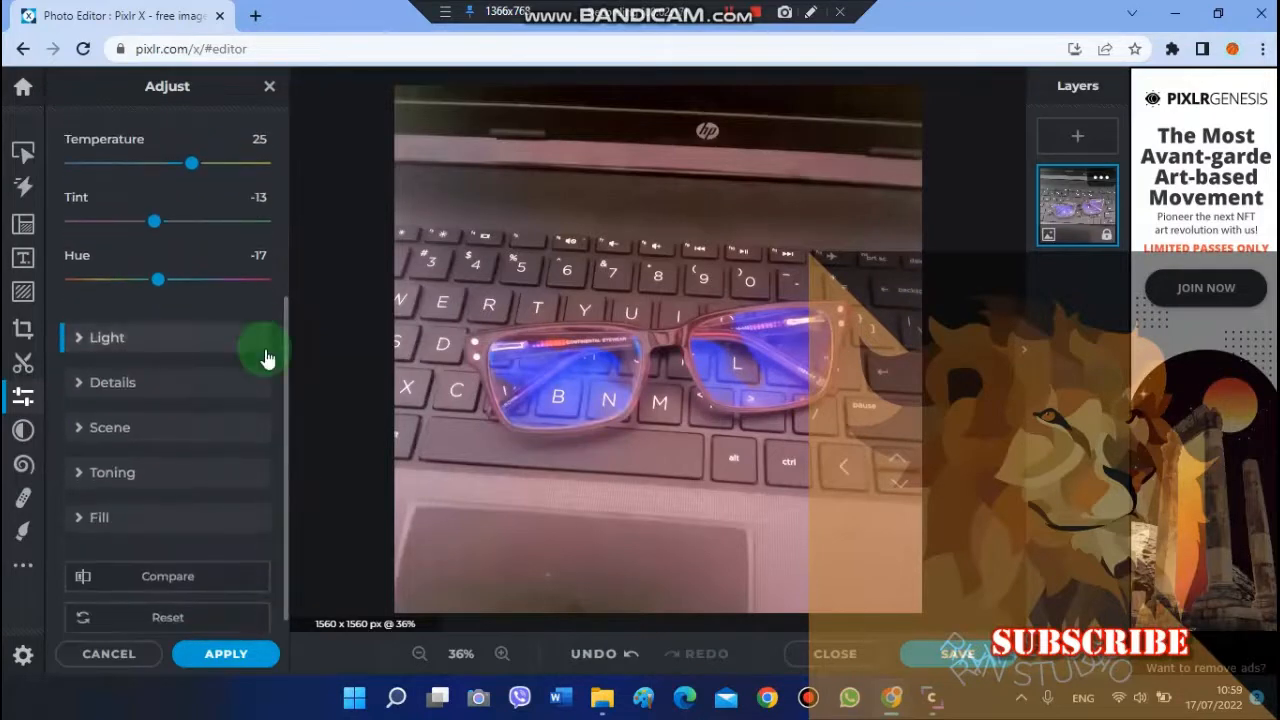
left_click_drag(286, 354, 305, 155)
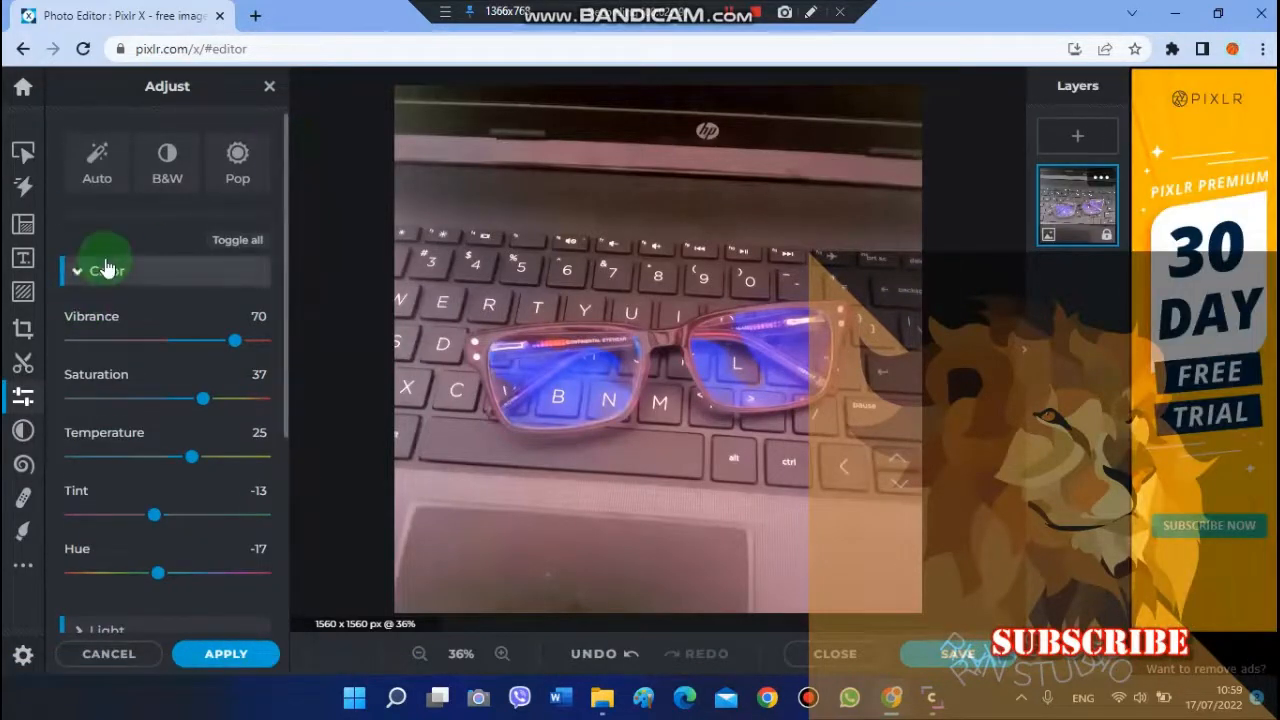
scroll(289, 400, "down", 3)
scroll(288, 453, "down", 1)
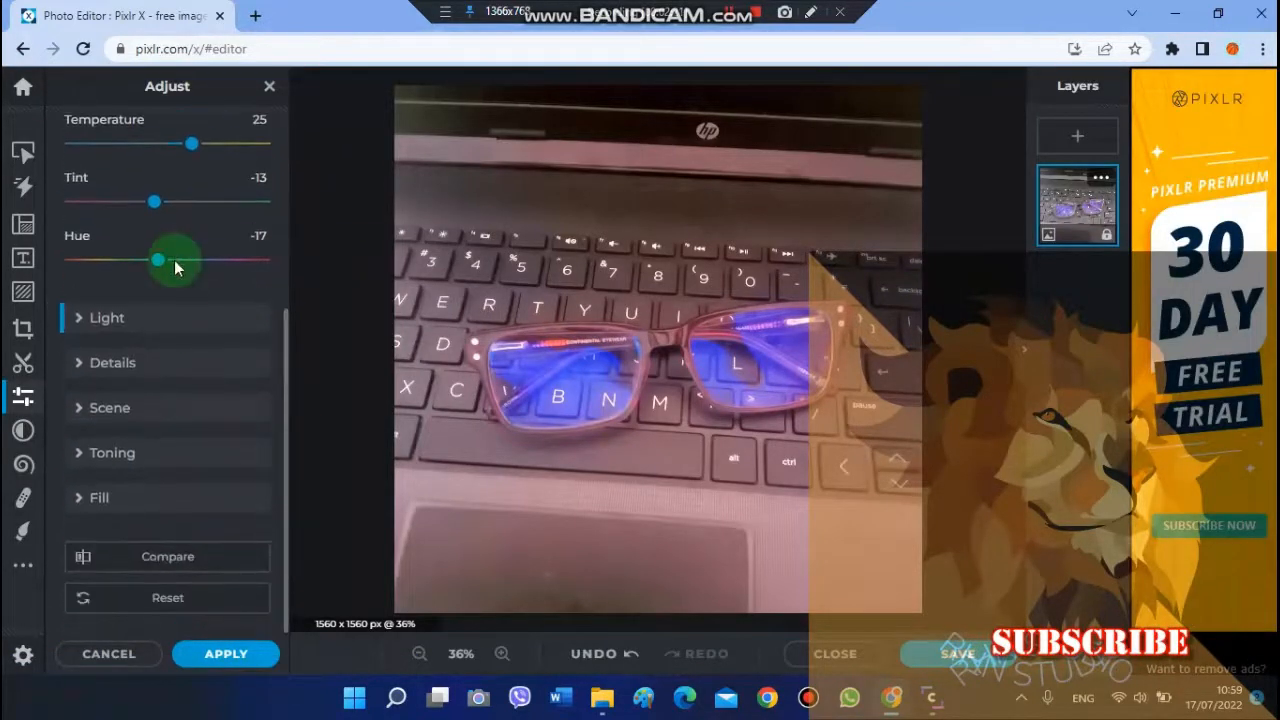
left_click(165, 328)
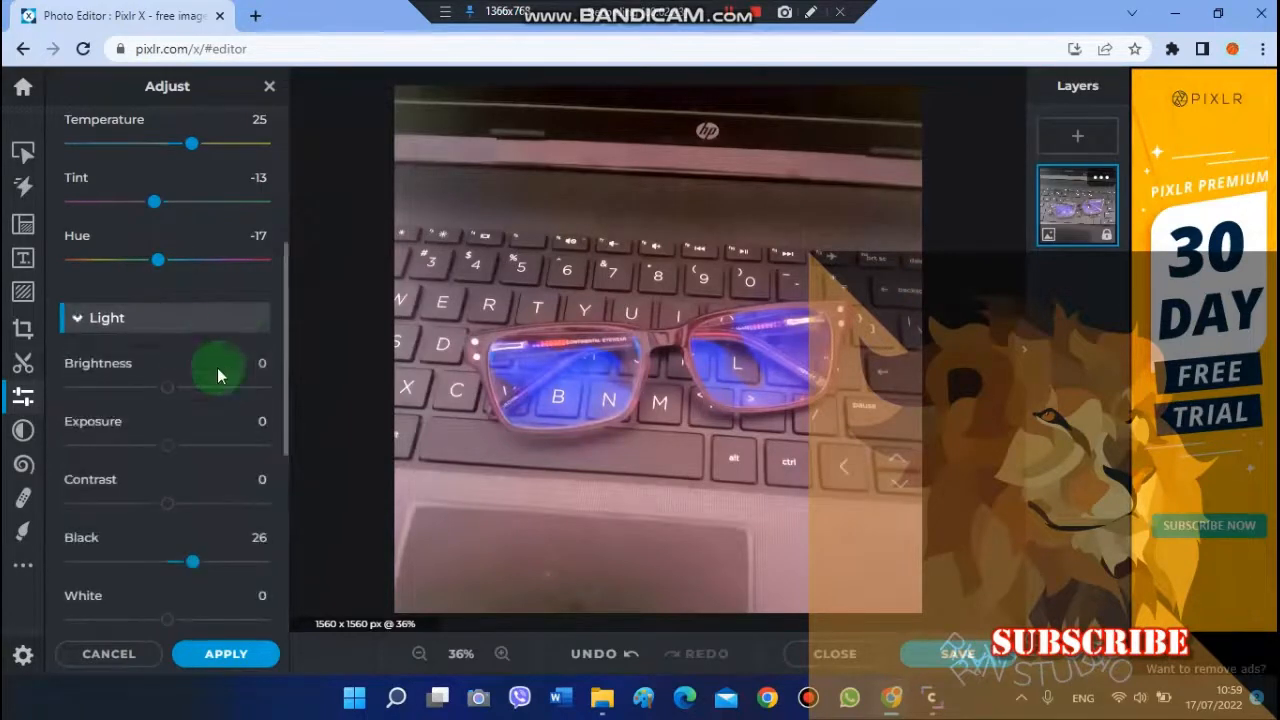
left_click(164, 387)
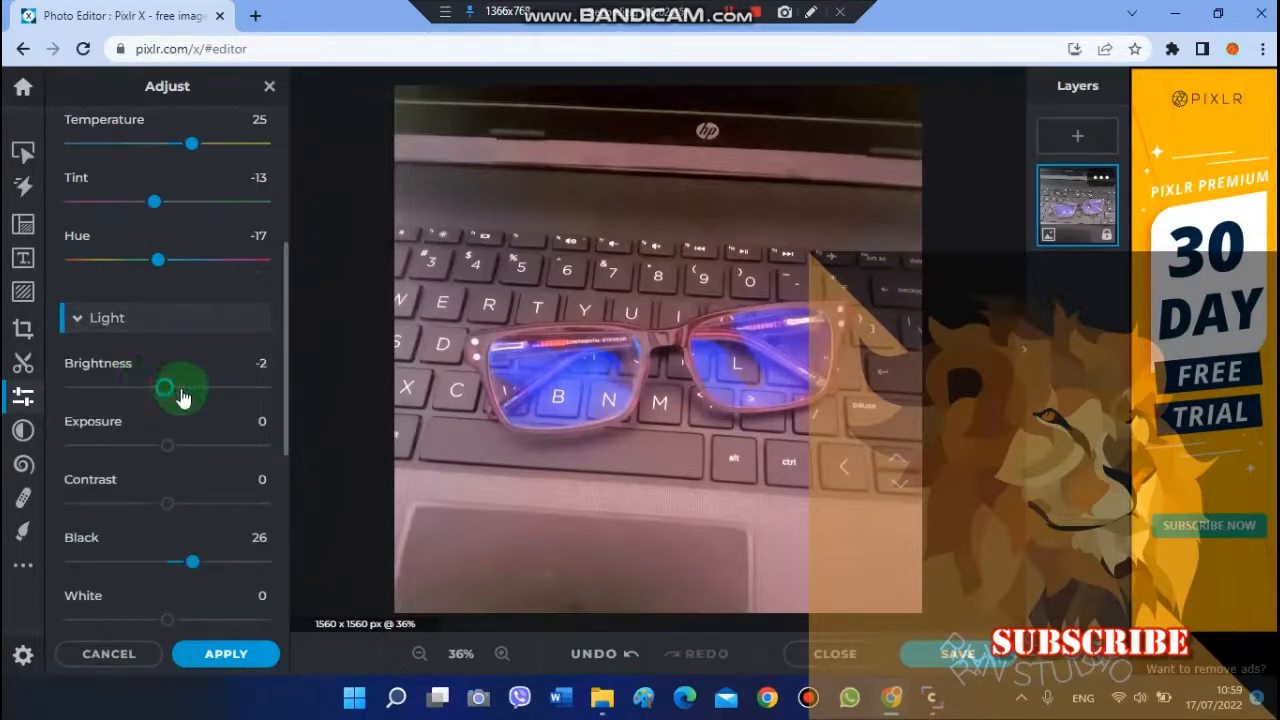
left_click_drag(178, 391, 206, 394)
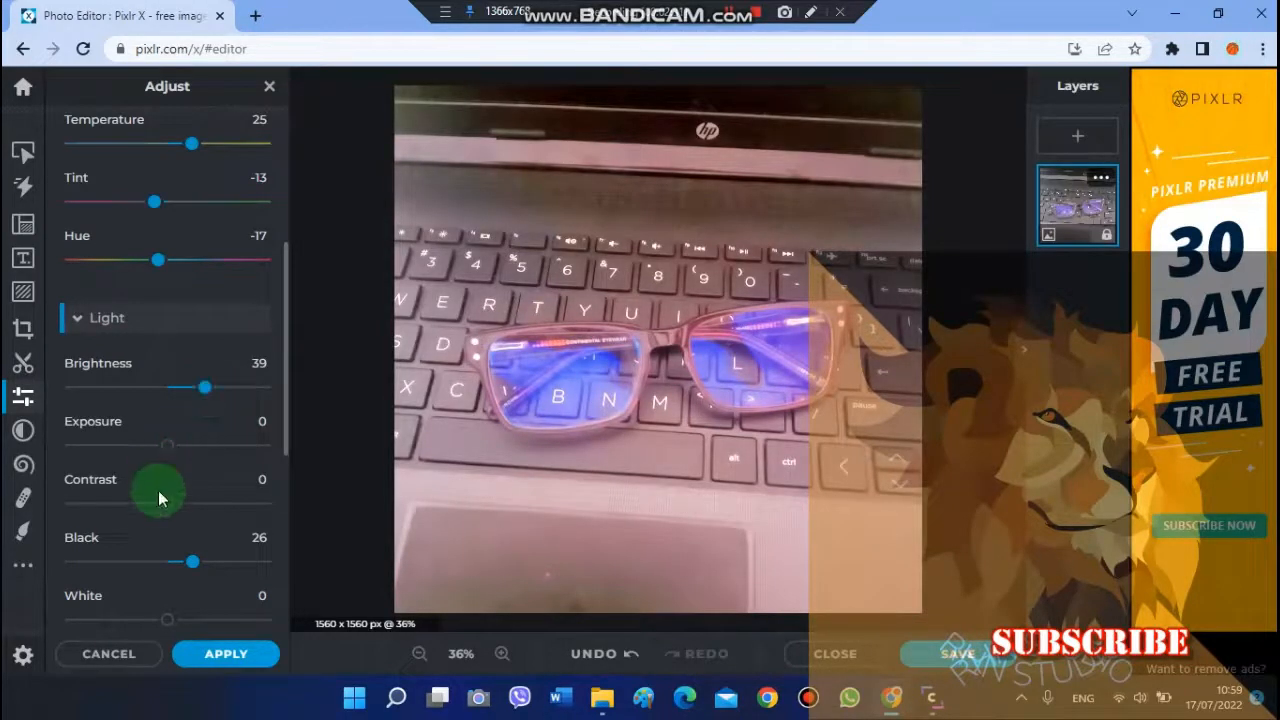
Step: Expand the Scene adjustments and set the vignette to 57
left_click_drag(288, 387, 297, 491)
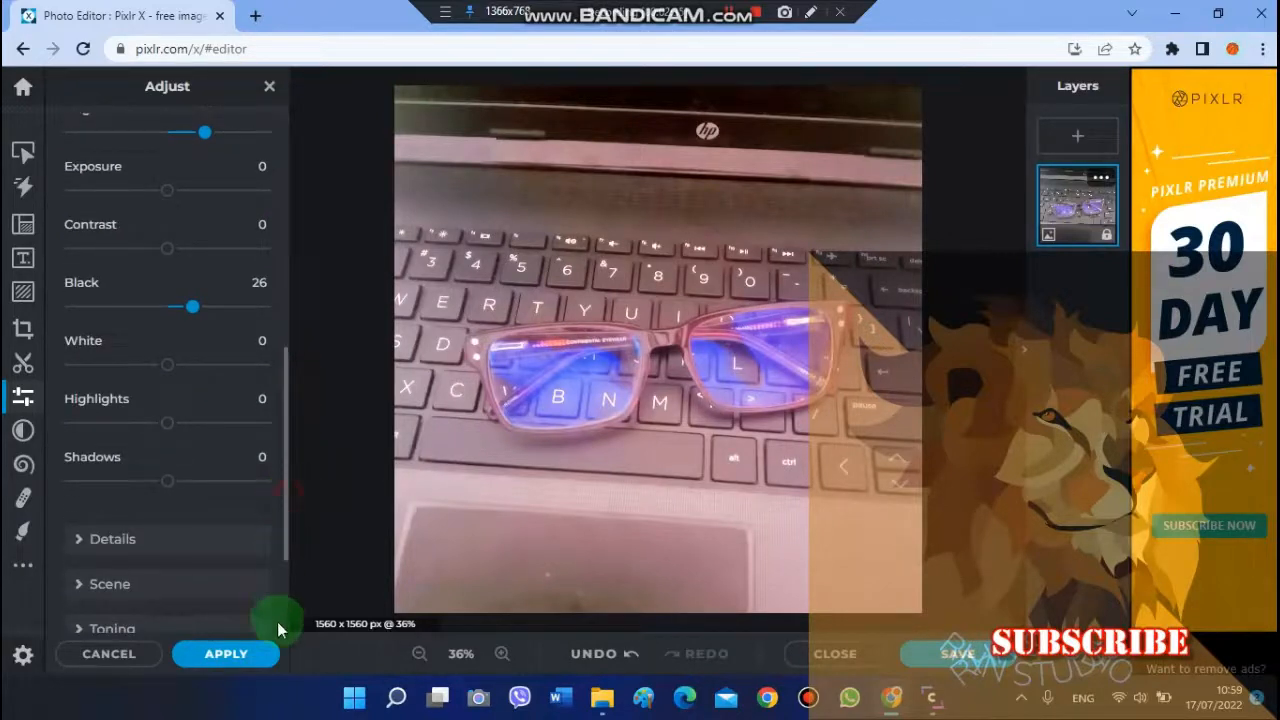
left_click(163, 538)
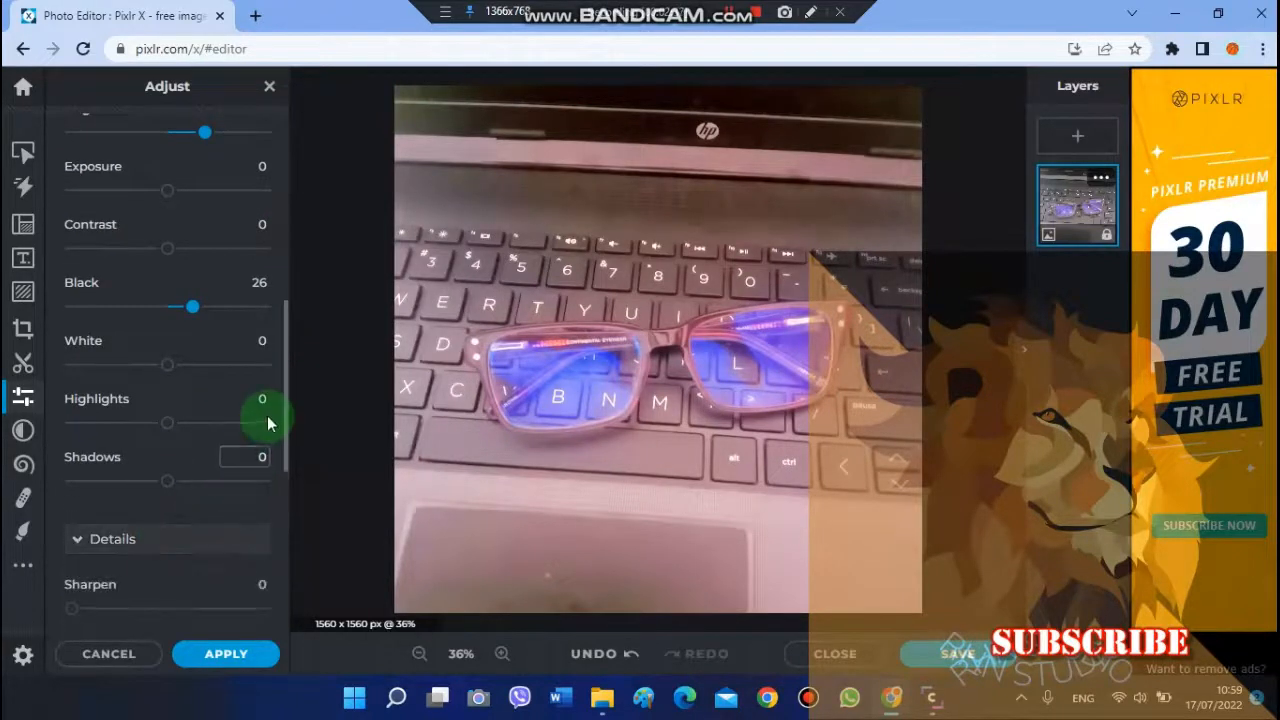
left_click_drag(283, 428, 289, 523)
left_click(185, 594)
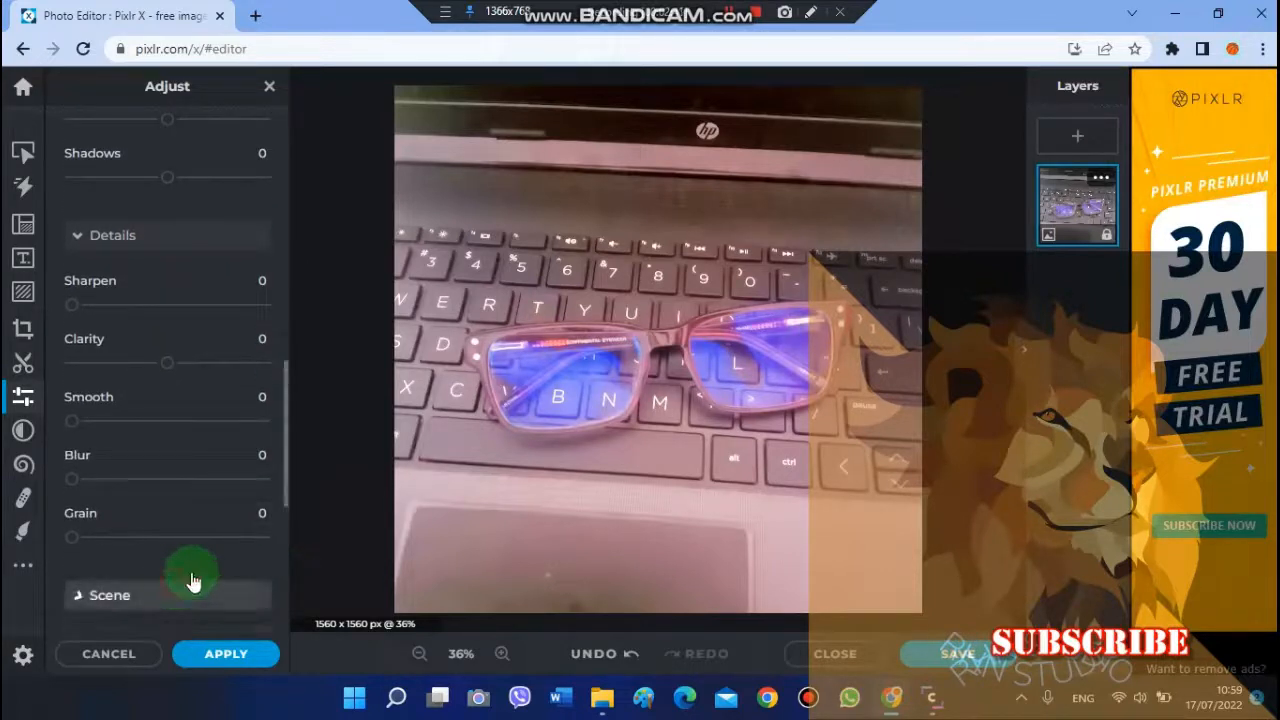
left_click_drag(287, 458, 289, 580)
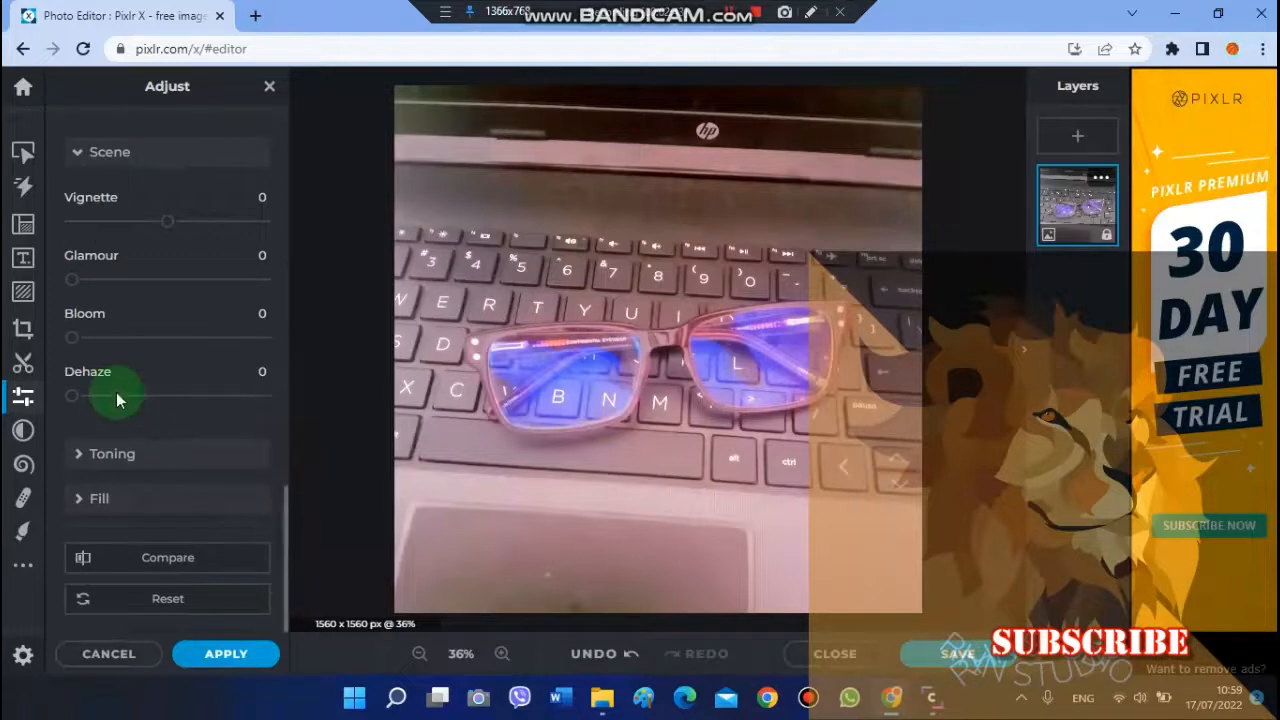
left_click_drag(160, 232, 223, 231)
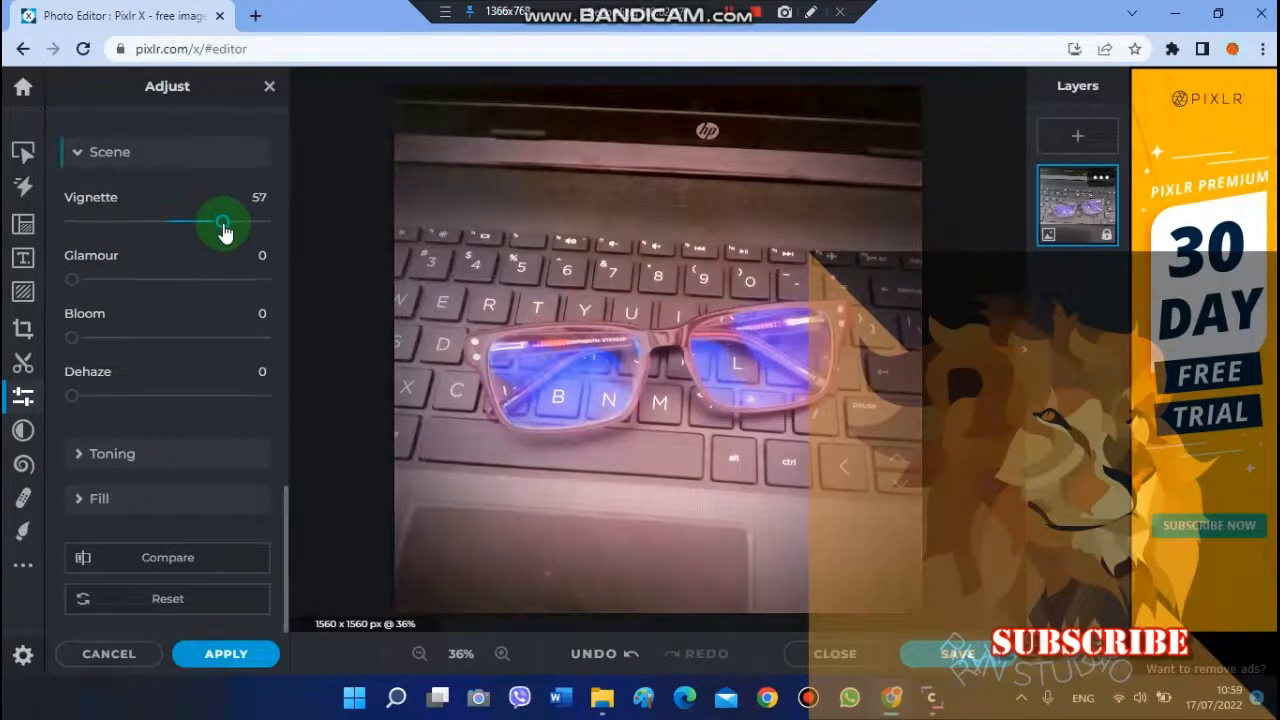
Step: Cut out a circle covering the whole photo with the Cutout tool in Keep mode
left_click(26, 326)
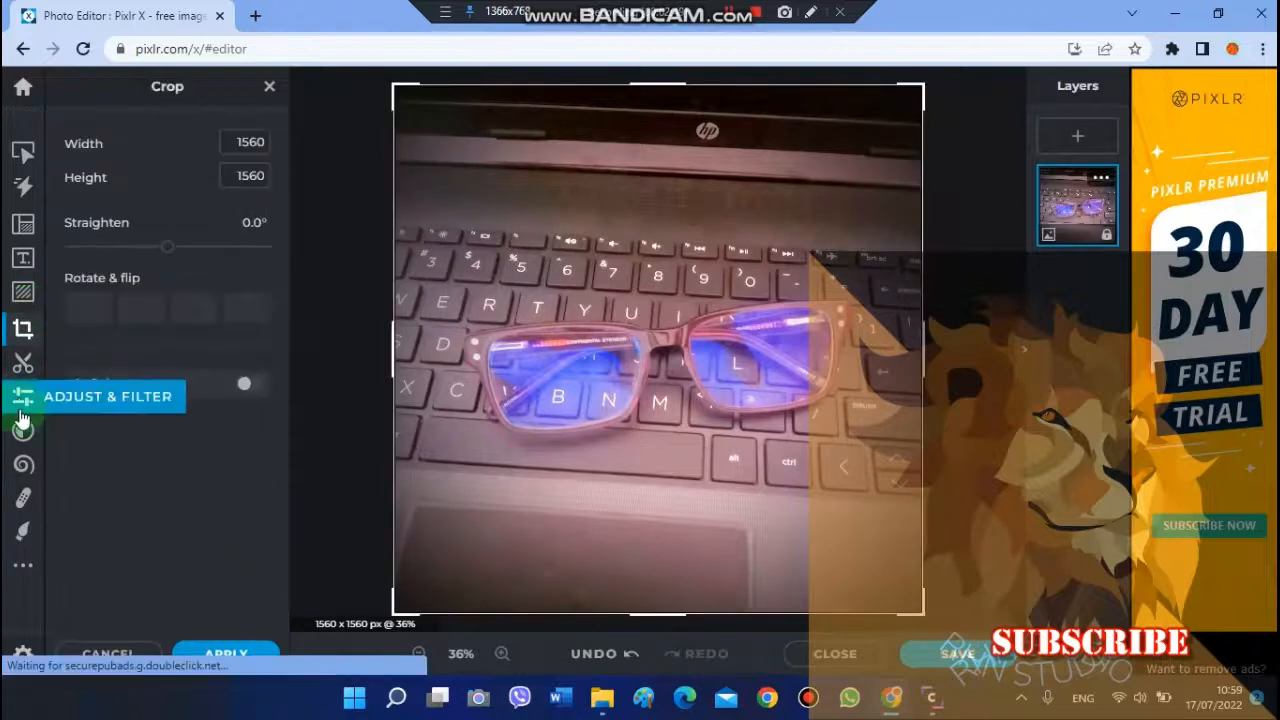
left_click(22, 364)
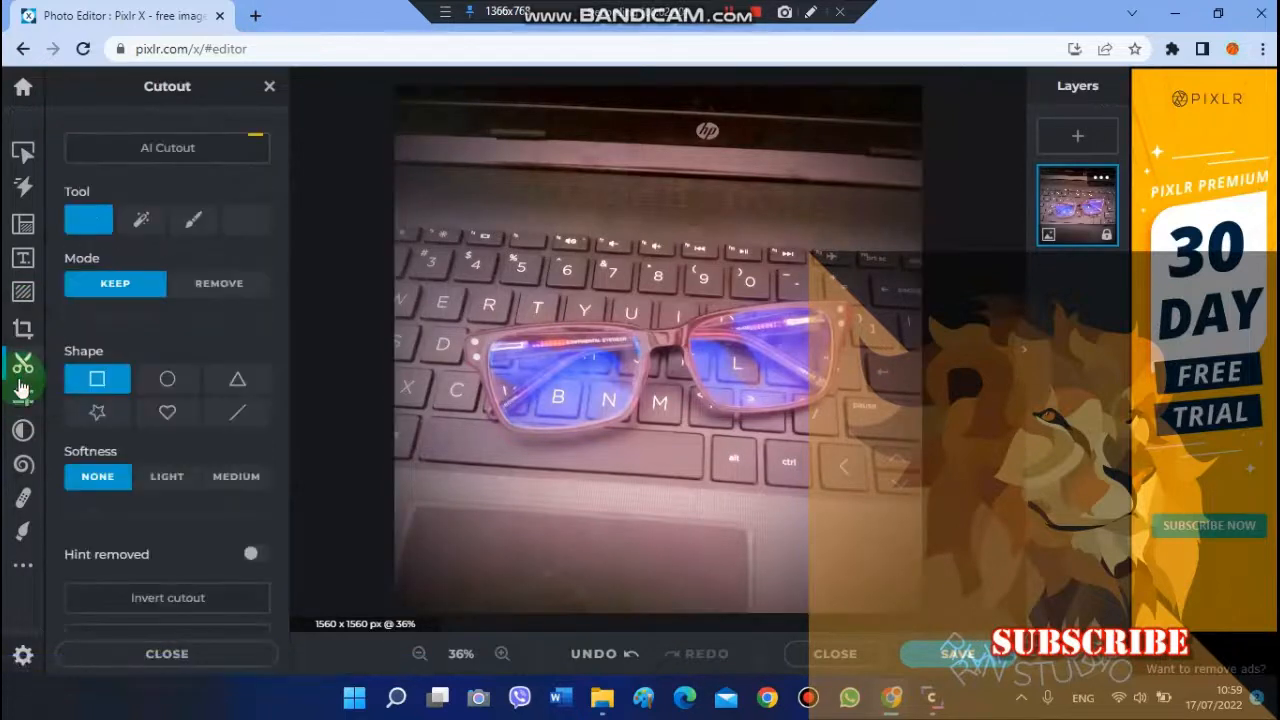
left_click(167, 379)
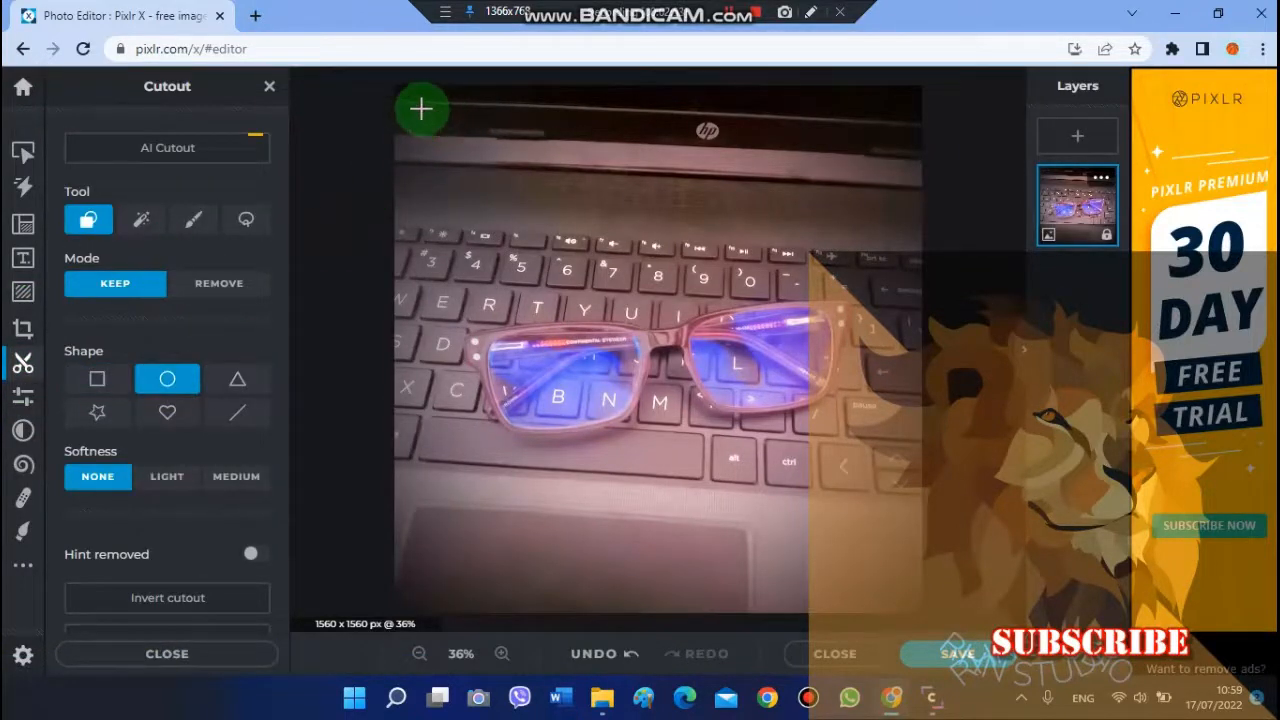
left_click_drag(421, 109, 898, 611)
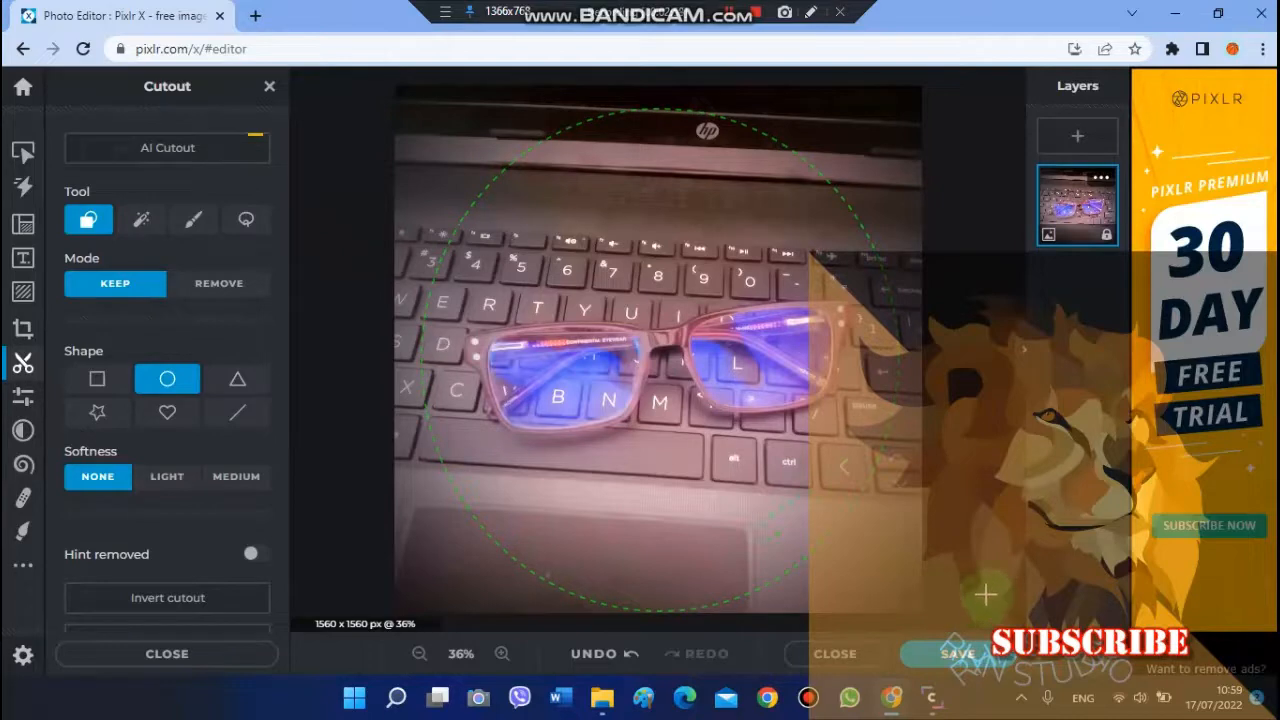
Step: Save the image as a transparent PNG in Downloads, replacing the existing file of the same name
left_click(952, 660)
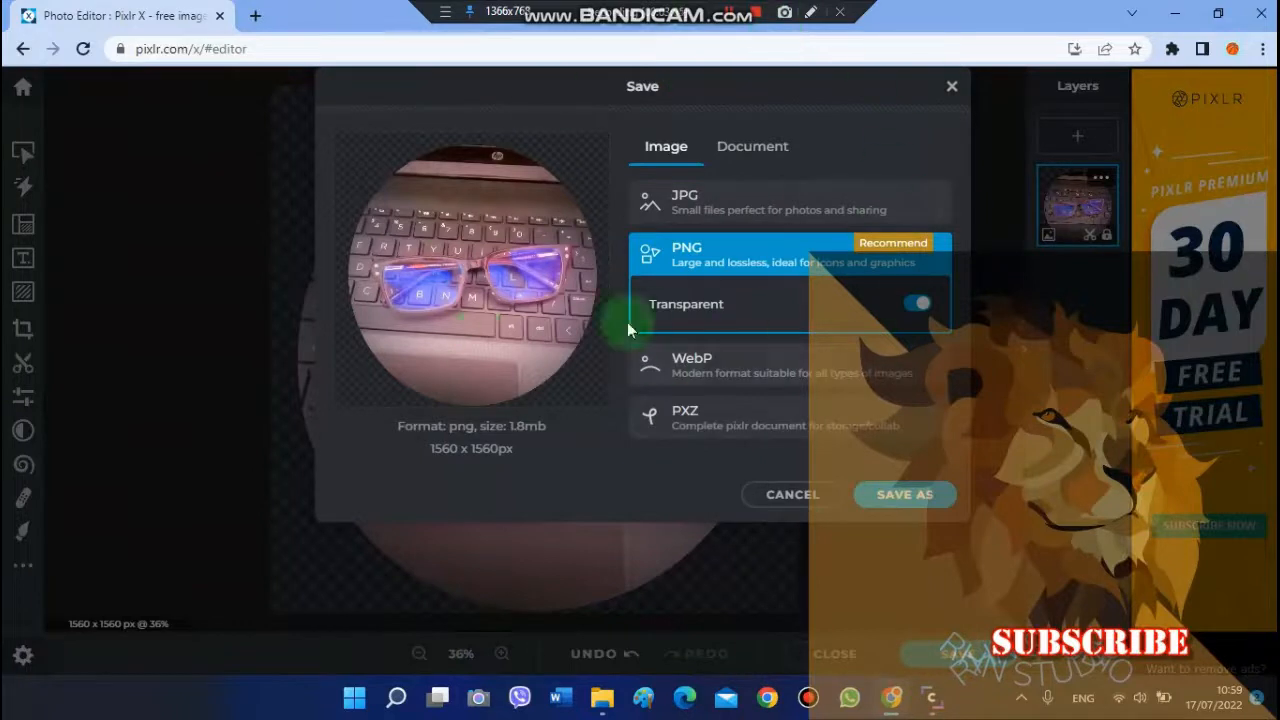
left_click(756, 152)
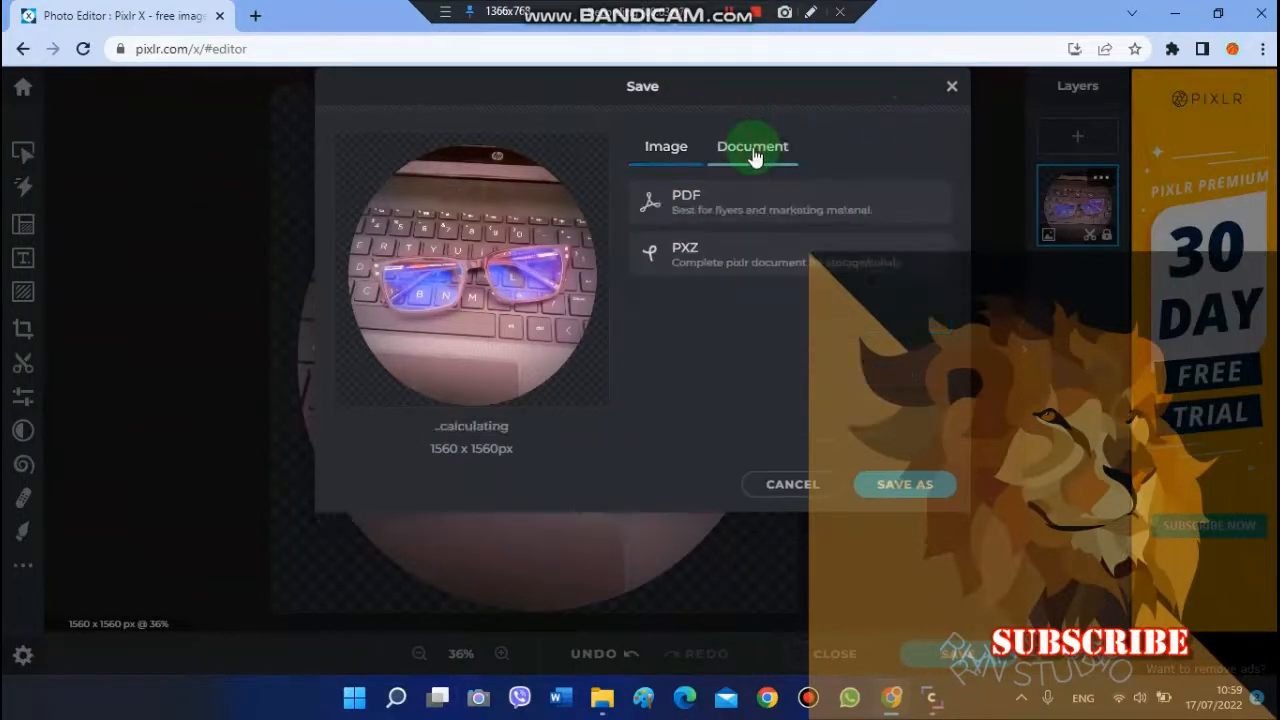
left_click(670, 166)
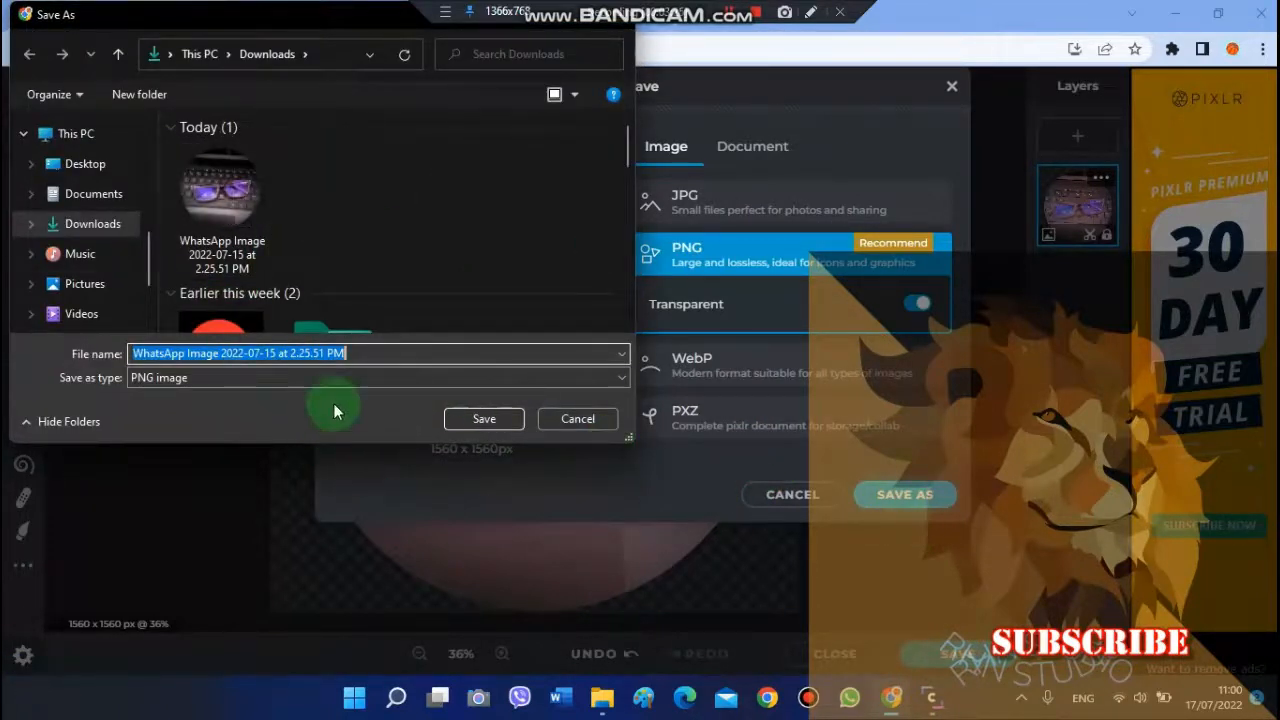
left_click(476, 418)
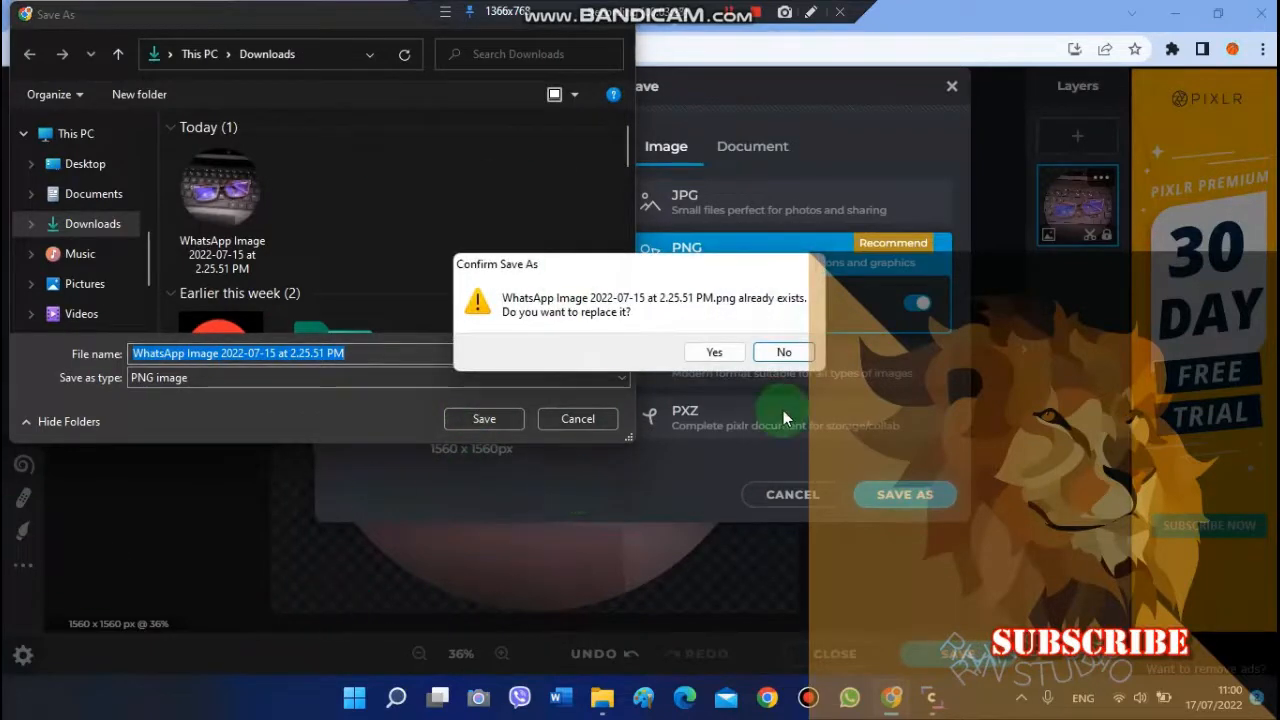
left_click(714, 352)
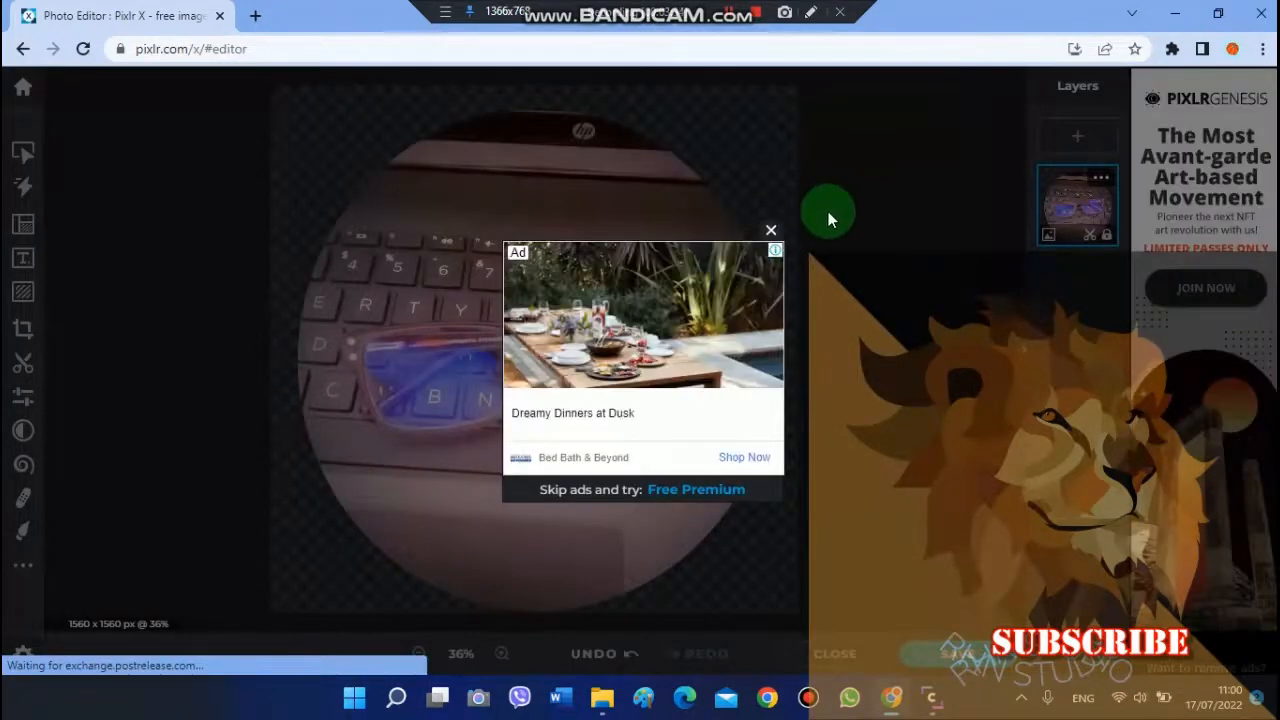
Step: Dismiss the advertisement covering the canvas
left_click(771, 230)
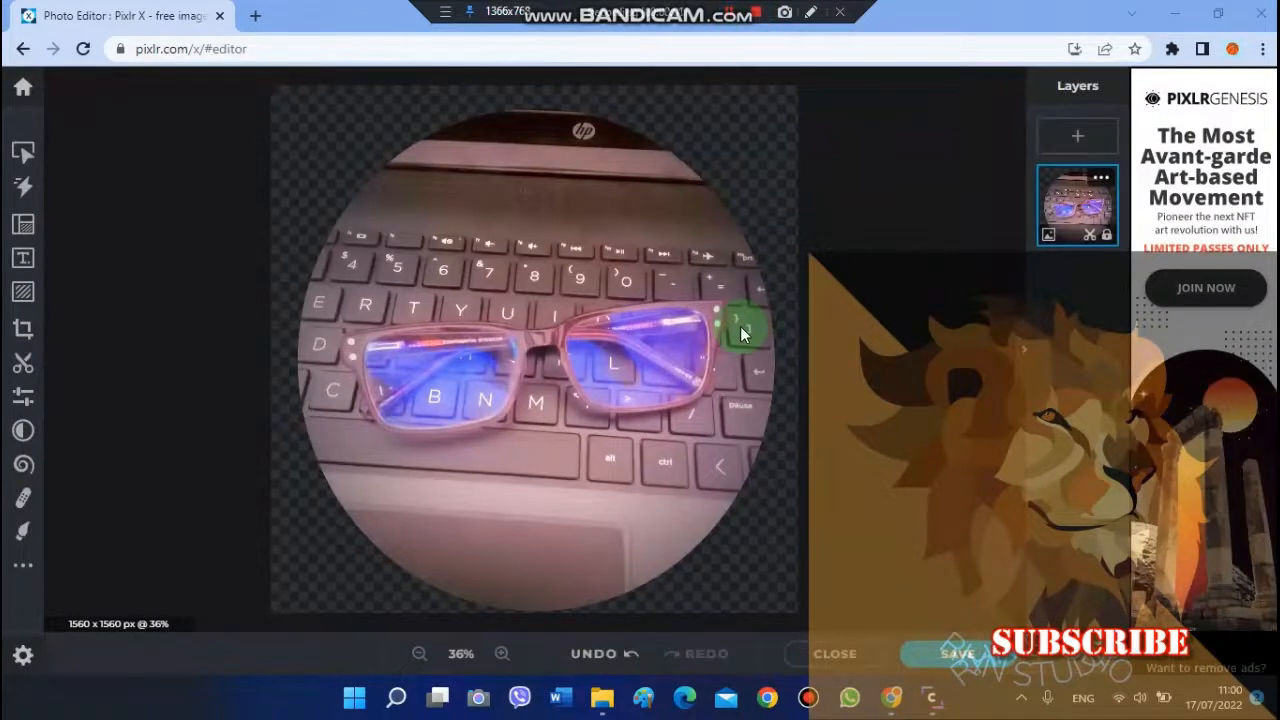
left_click(255, 15)
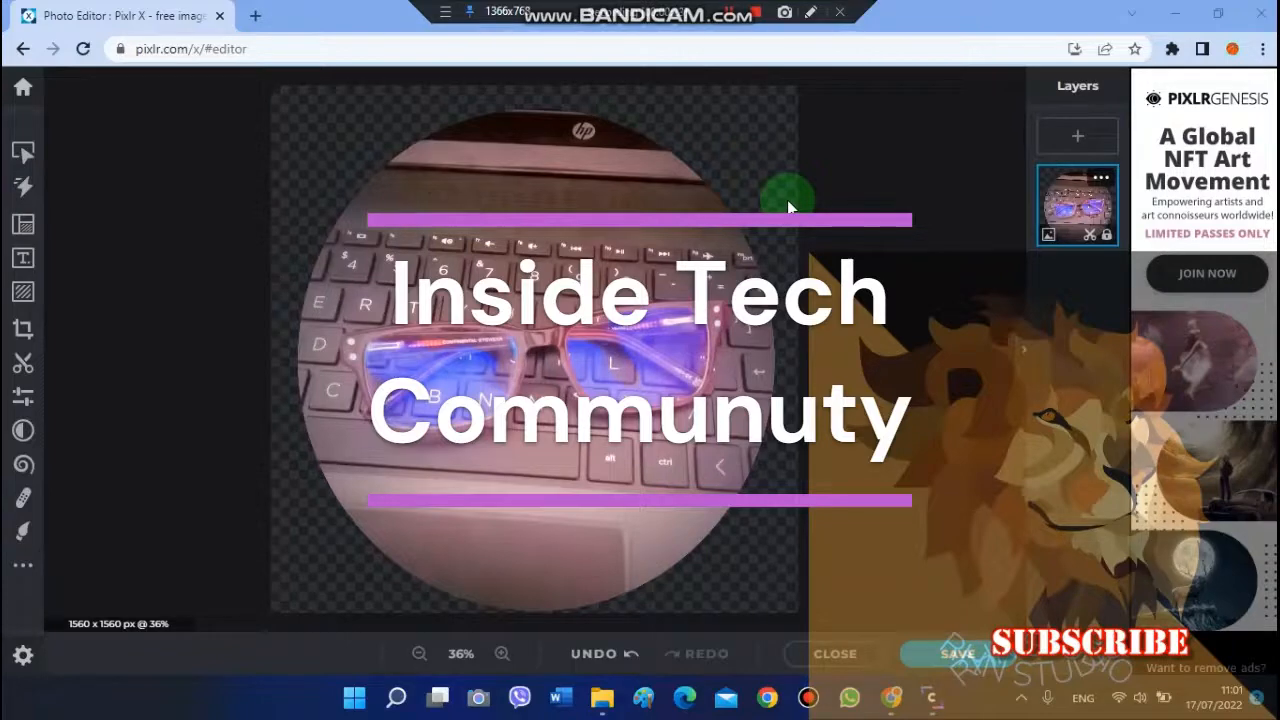
left_click(757, 18)
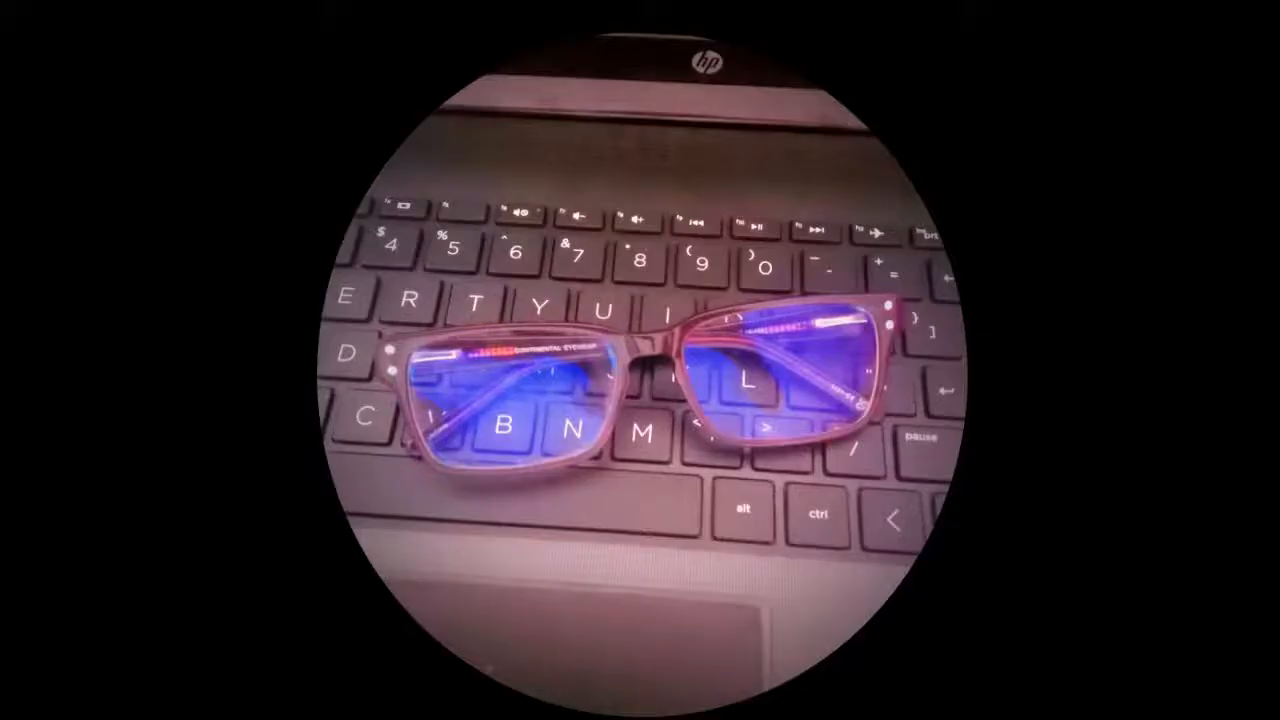